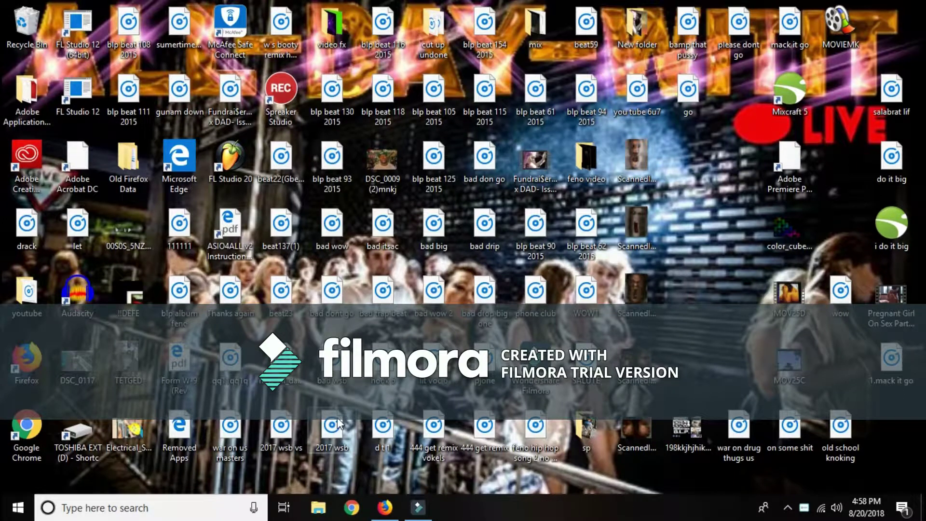
# Step: Bring forward the browser showing the Teen Movies ENTERTAINMENT channel page
pyautogui.click(385, 508)
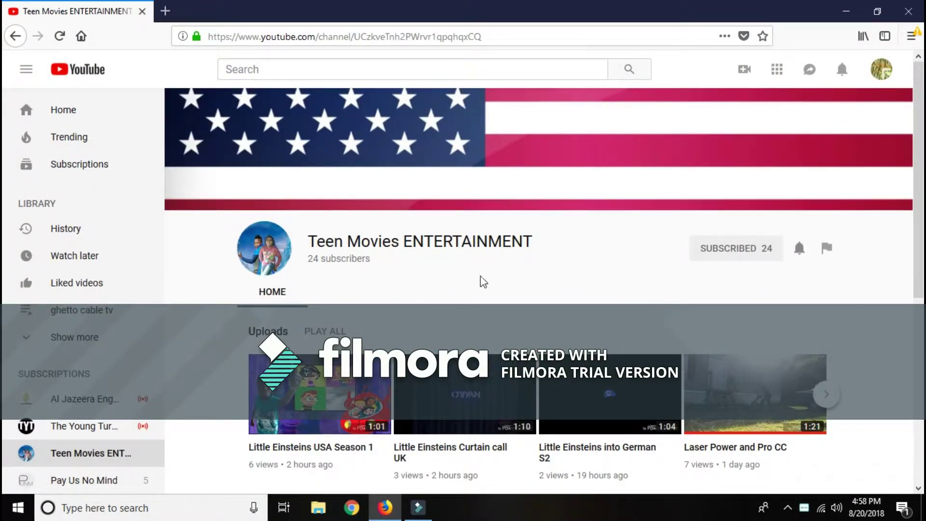
pyautogui.scroll(-2, 499, 271)
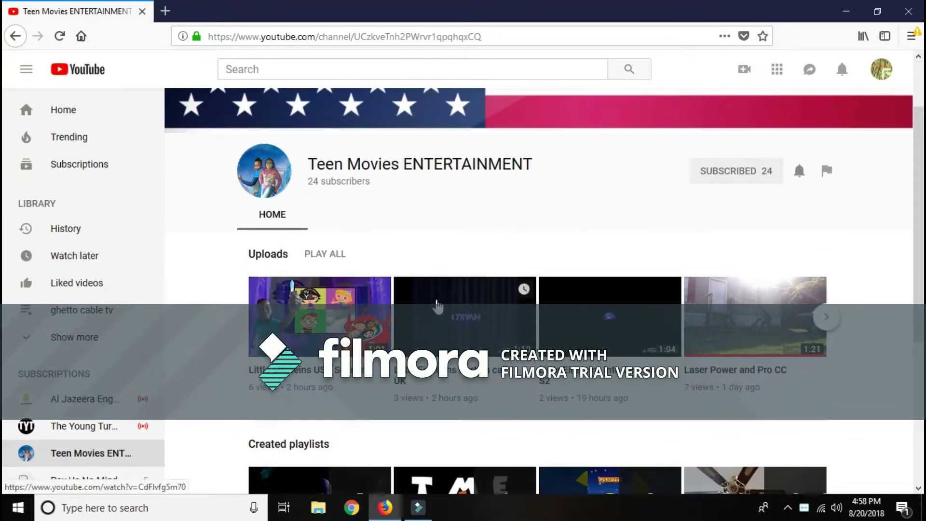
# Step: Open the Laser Power and Pro CC video and browse its sharing destinations
pyautogui.click(758, 327)
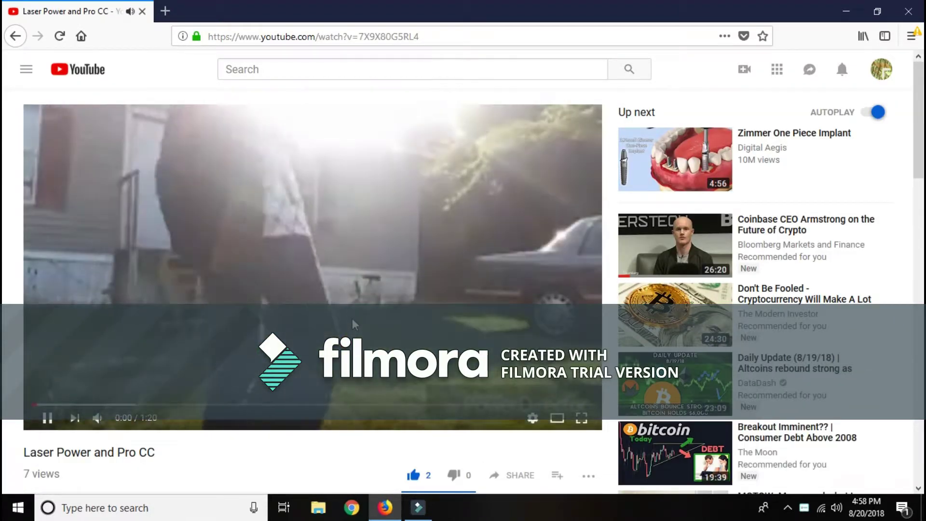
pyautogui.scroll(-2, 353, 319)
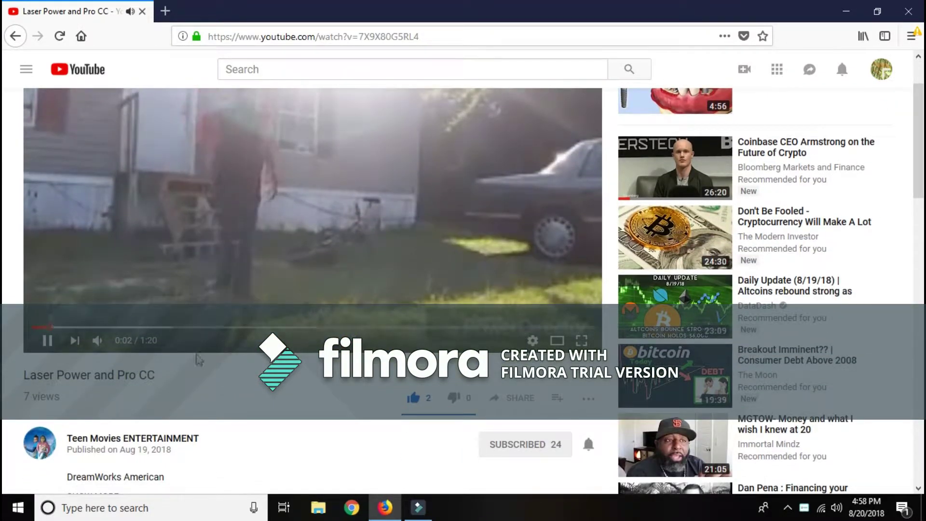
pyautogui.scroll(-2, 218, 362)
pyautogui.scroll(-1, 46, 397)
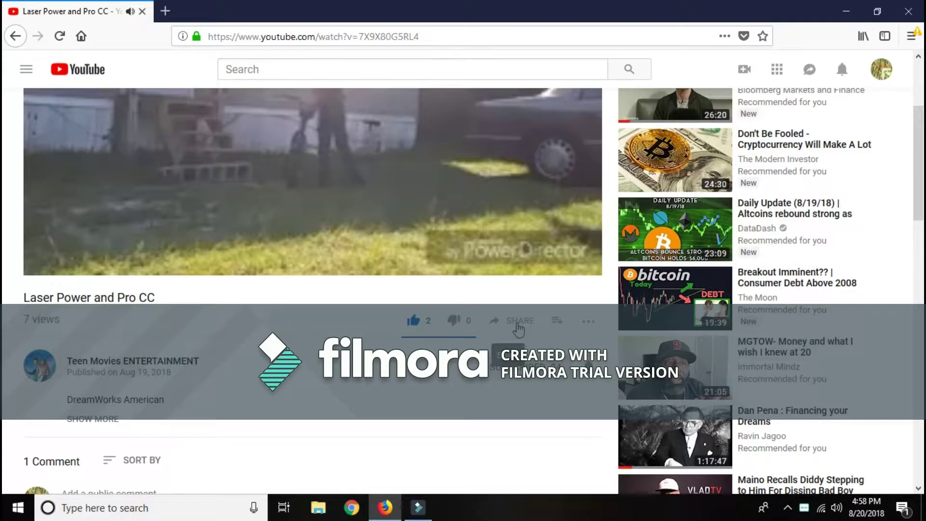
pyautogui.click(518, 324)
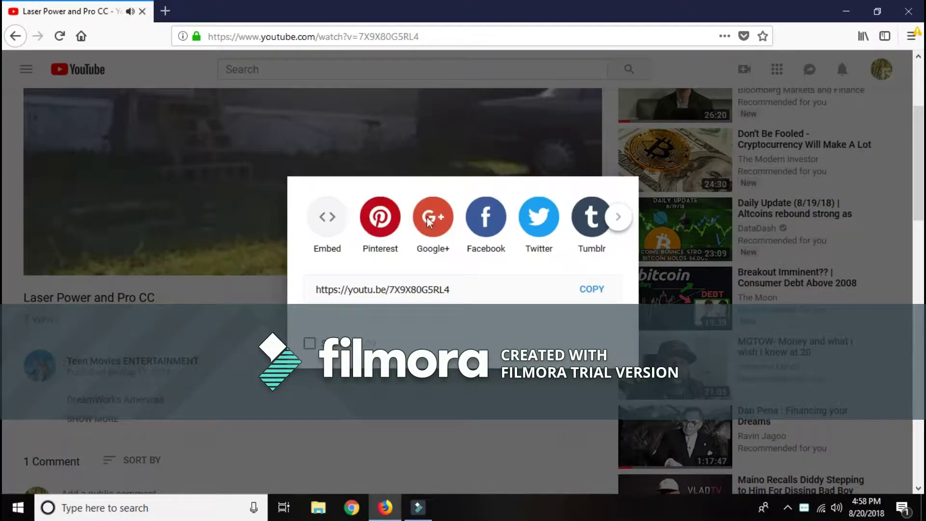
pyautogui.click(619, 217)
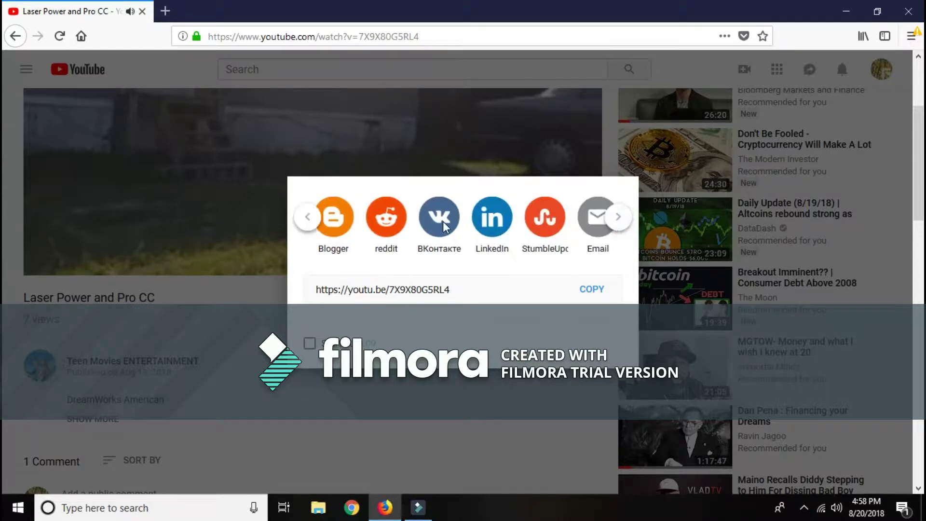
pyautogui.click(309, 218)
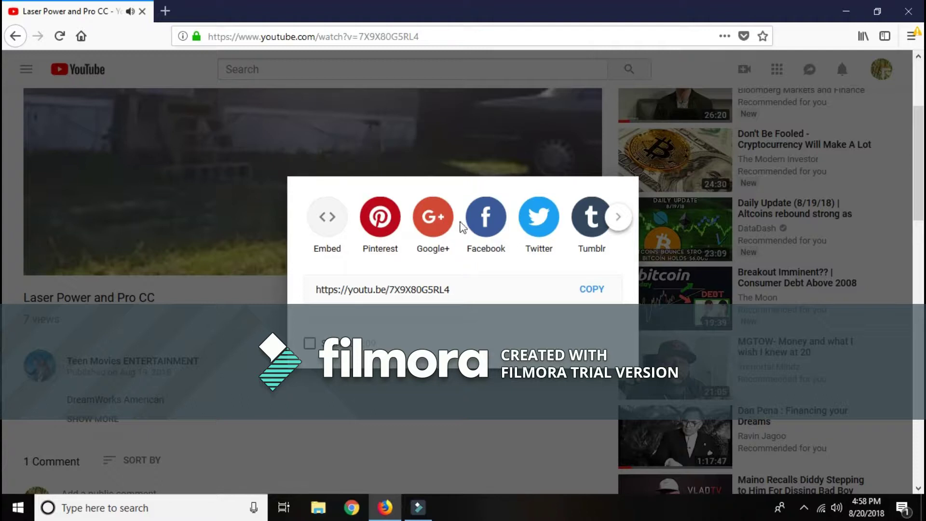
pyautogui.click(618, 218)
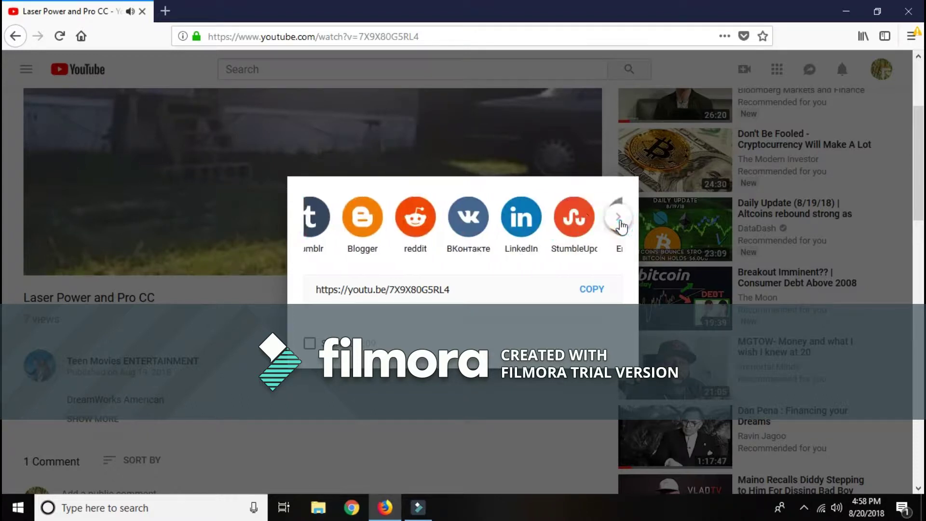
# Step: Close the share options, pause the video, and reopen sharing
pyautogui.click(191, 173)
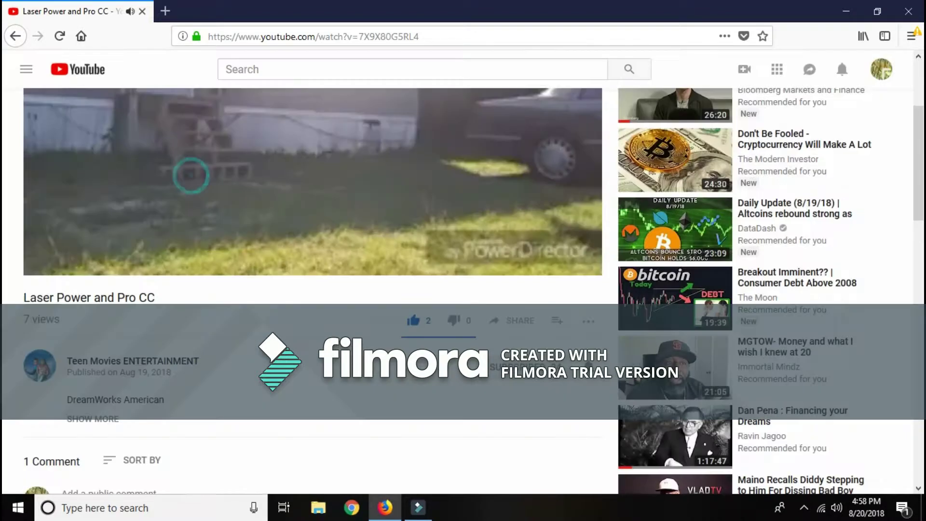
pyautogui.click(274, 170)
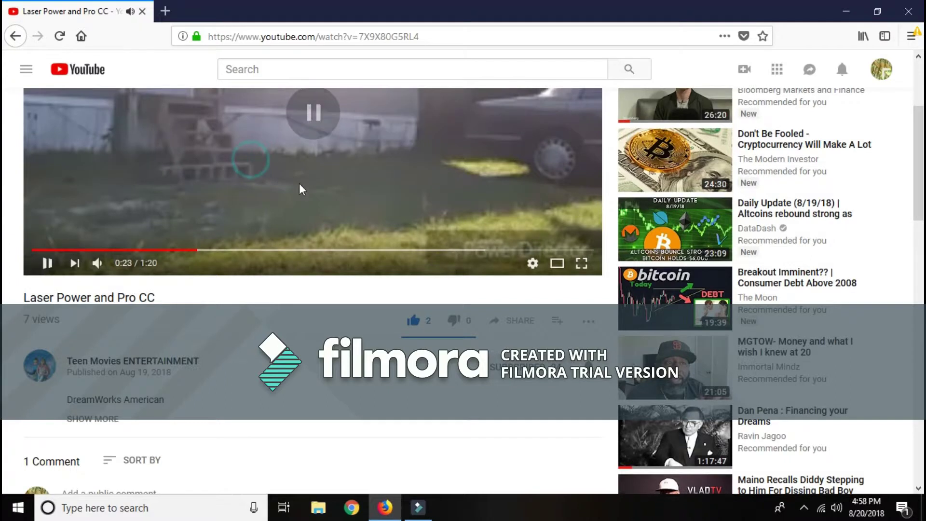
pyautogui.click(520, 320)
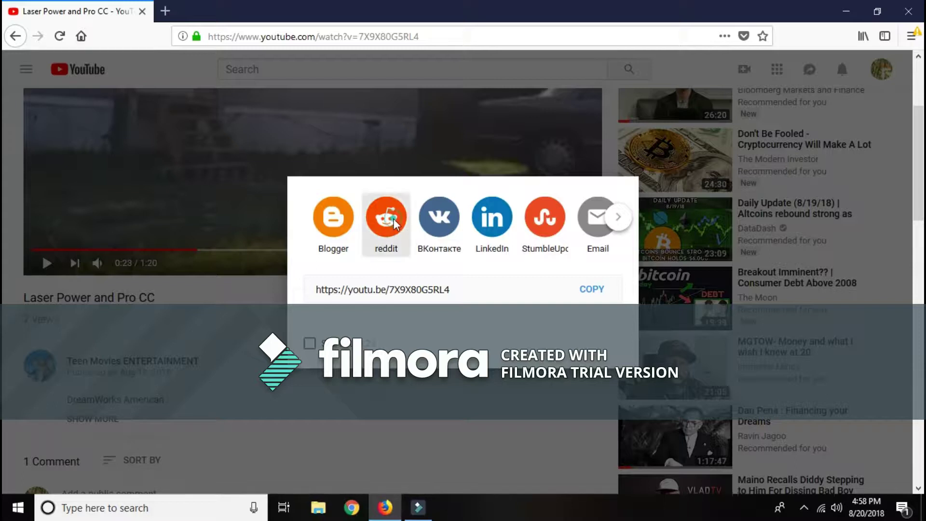
# Step: Share the video to Reddit and pick r/kidscrafts as the community
pyautogui.click(395, 223)
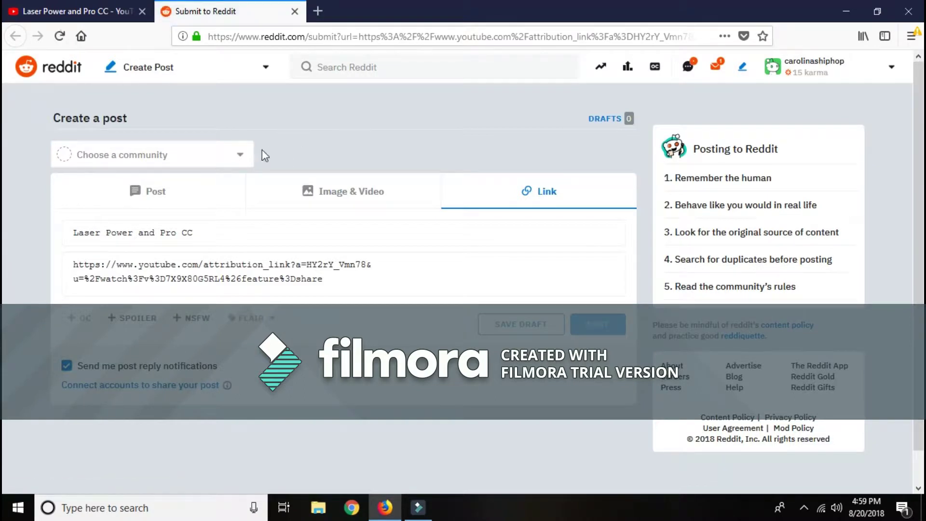
pyautogui.click(244, 159)
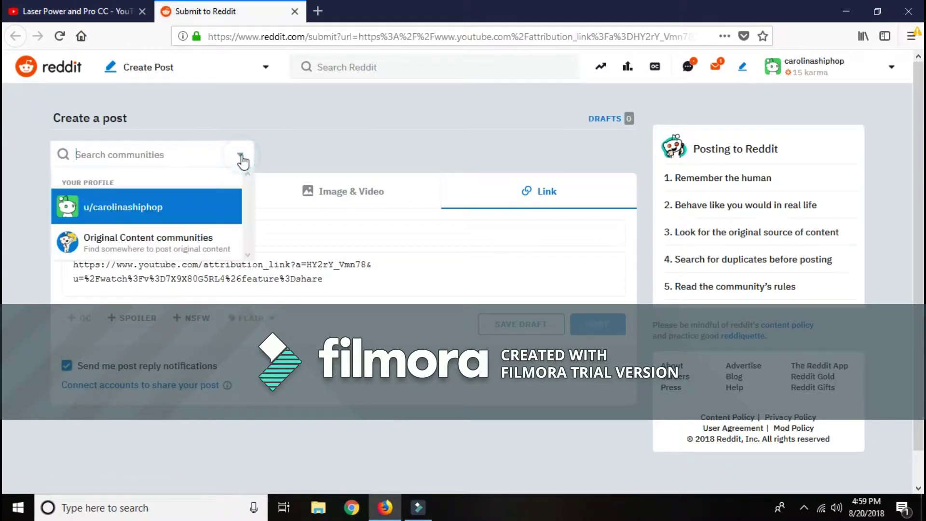
pyautogui.click(159, 156)
pyautogui.write('KID')
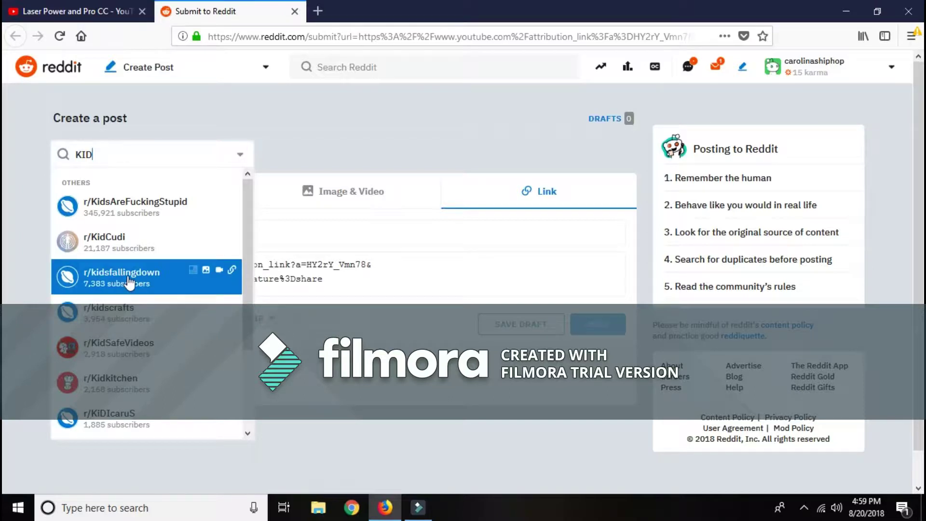
pyautogui.click(121, 314)
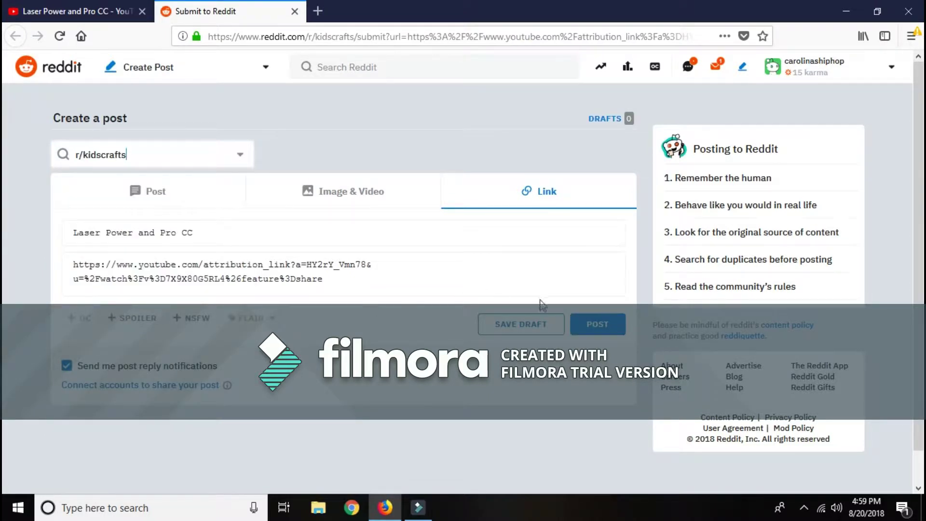
# Step: Submit the Laser Power and Pro CC link post to r/kidscrafts
pyautogui.click(598, 323)
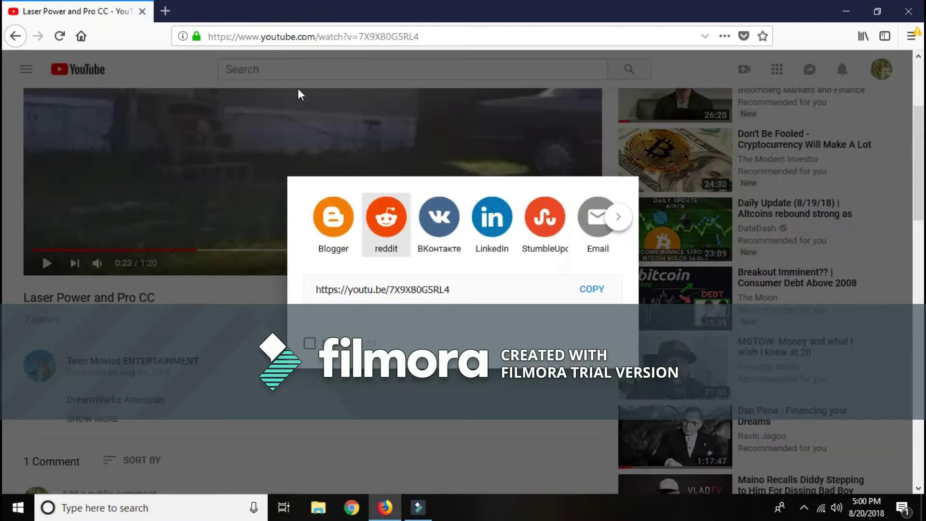
# Step: Page back and forth through the share destinations, then dismiss the share dialog
pyautogui.click(619, 217)
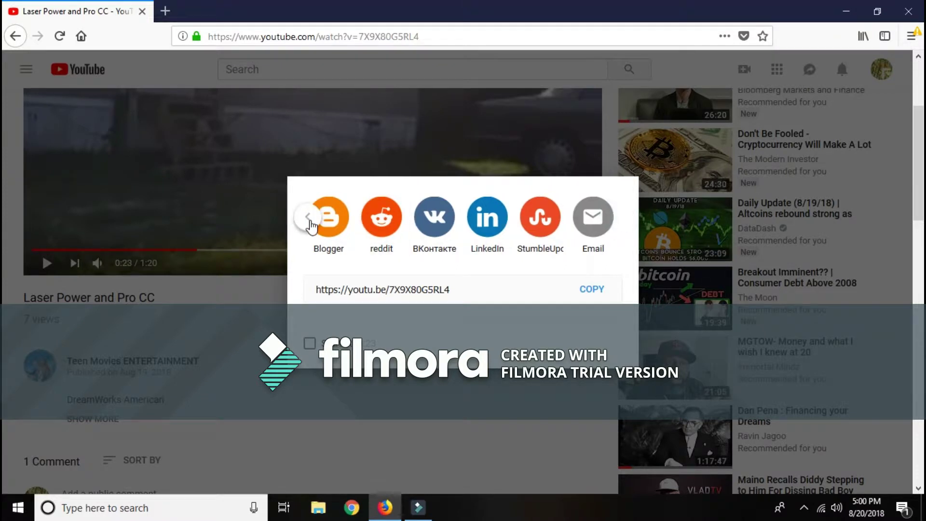
pyautogui.click(309, 217)
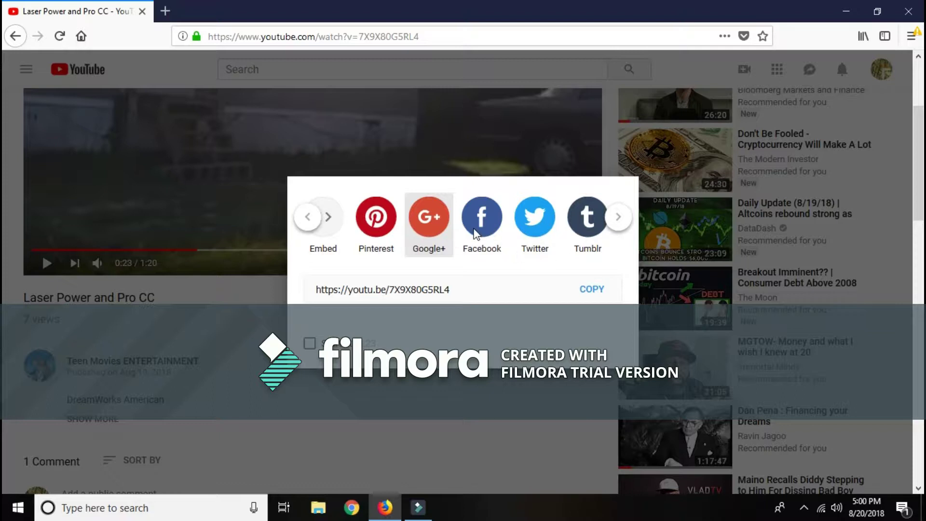
pyautogui.click(618, 217)
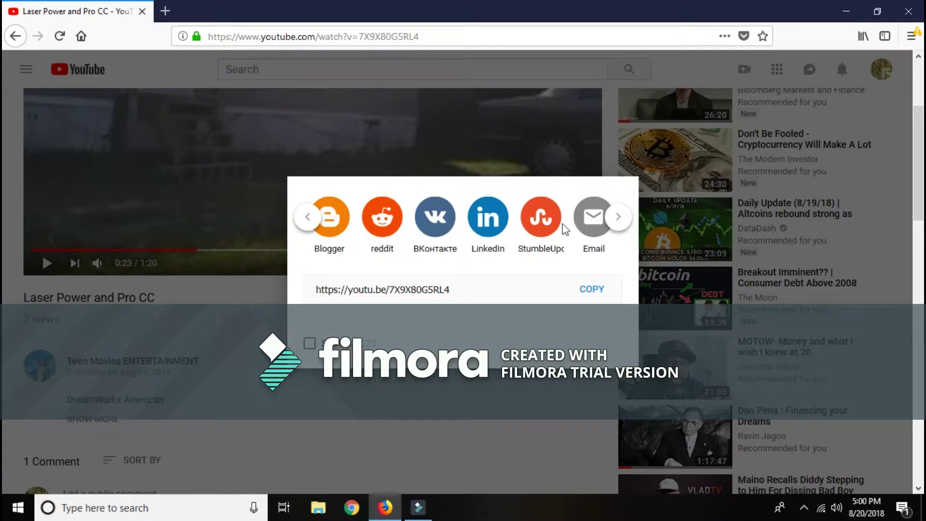
pyautogui.click(424, 393)
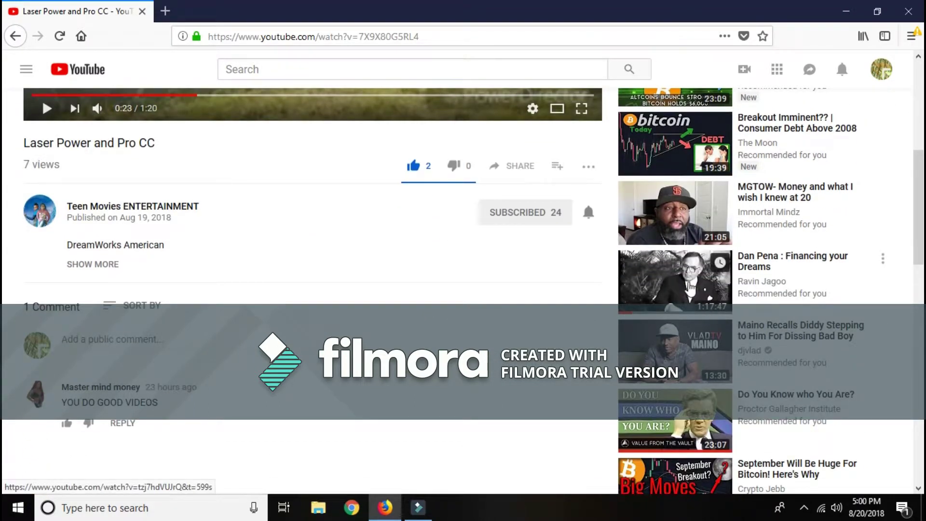
# Step: Pause Dan Pena : Financing your Dreams, then pause Laser Power and Pro CC at 0:25
pyautogui.click(666, 286)
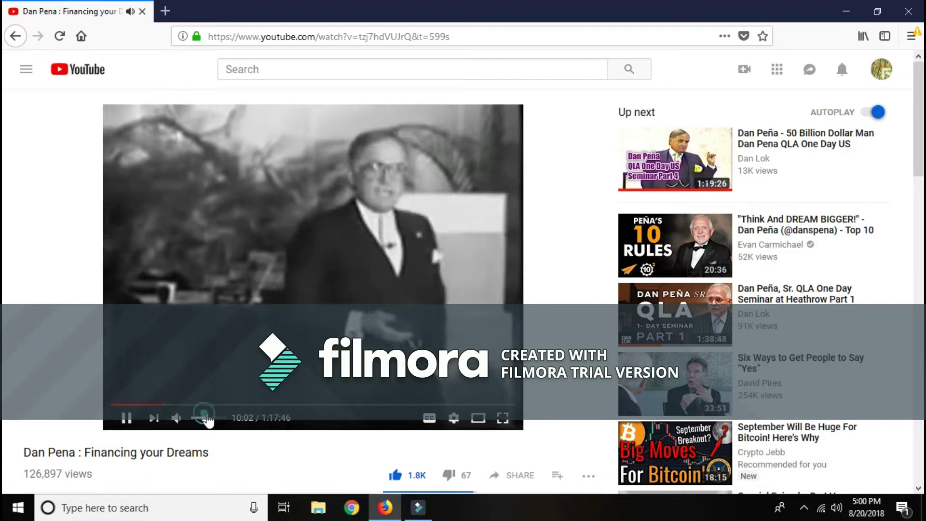
pyautogui.click(345, 240)
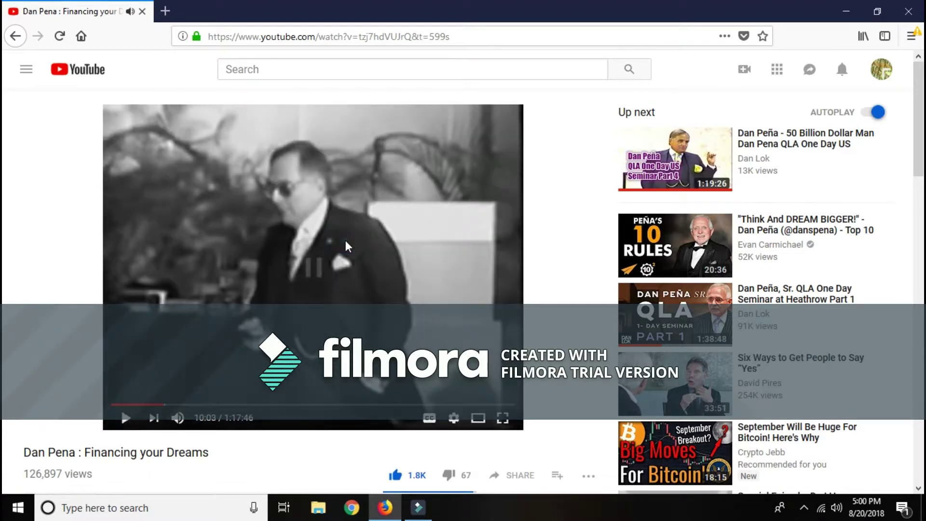
pyautogui.click(15, 37)
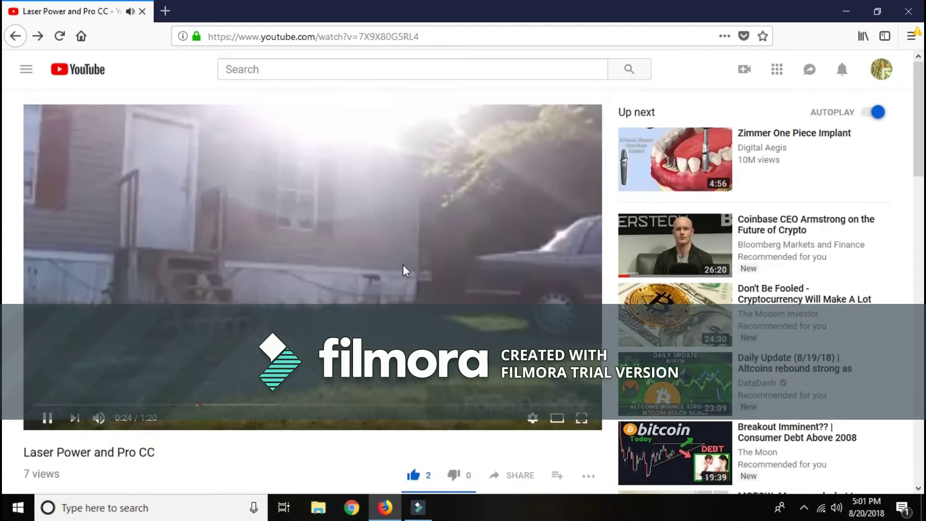
pyautogui.click(401, 244)
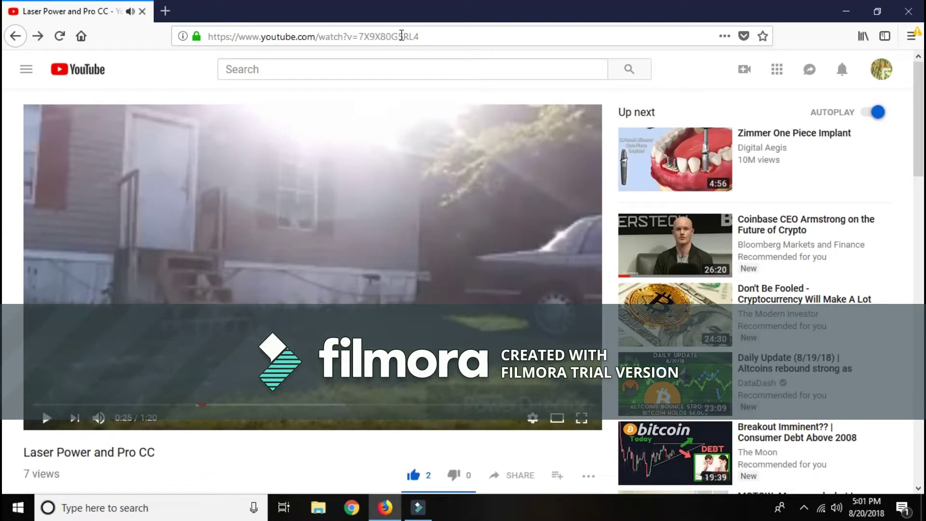
# Step: Select the page's web address, then bring up the YouTube search box
pyautogui.click(310, 68)
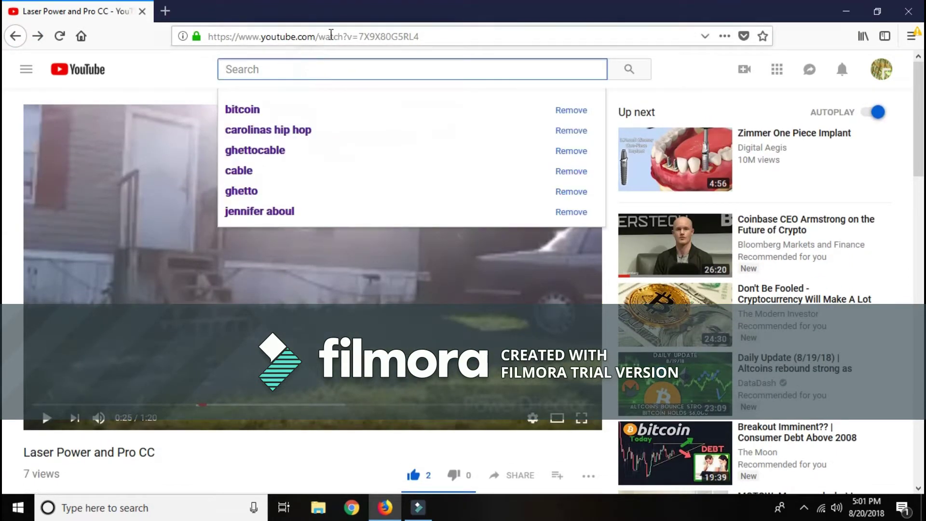
pyautogui.click(332, 36)
pyautogui.click(314, 69)
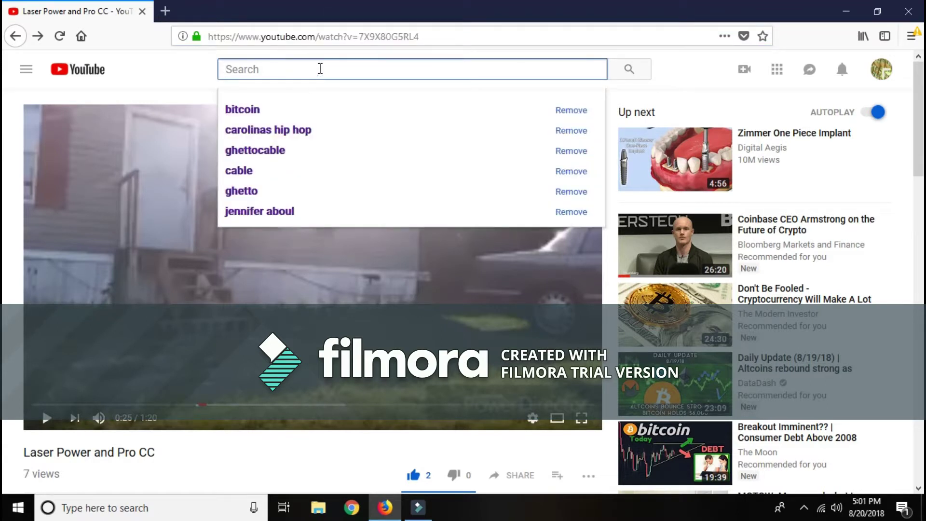
pyautogui.write('ALL ')
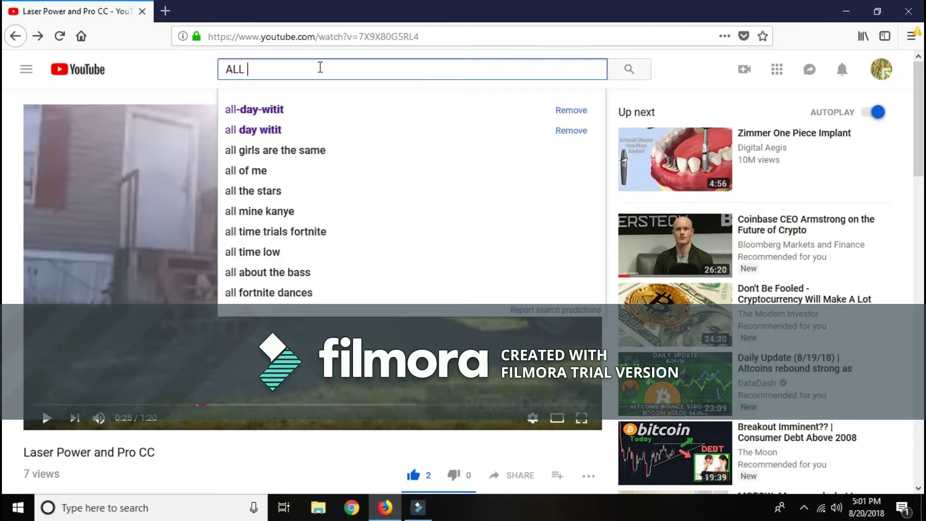
pyautogui.write('DAY W')
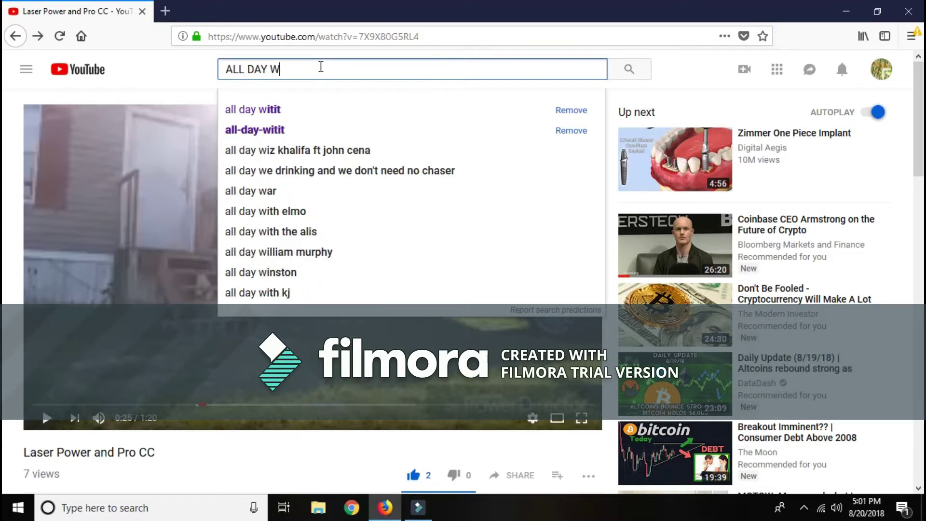
pyautogui.write('ITIT')
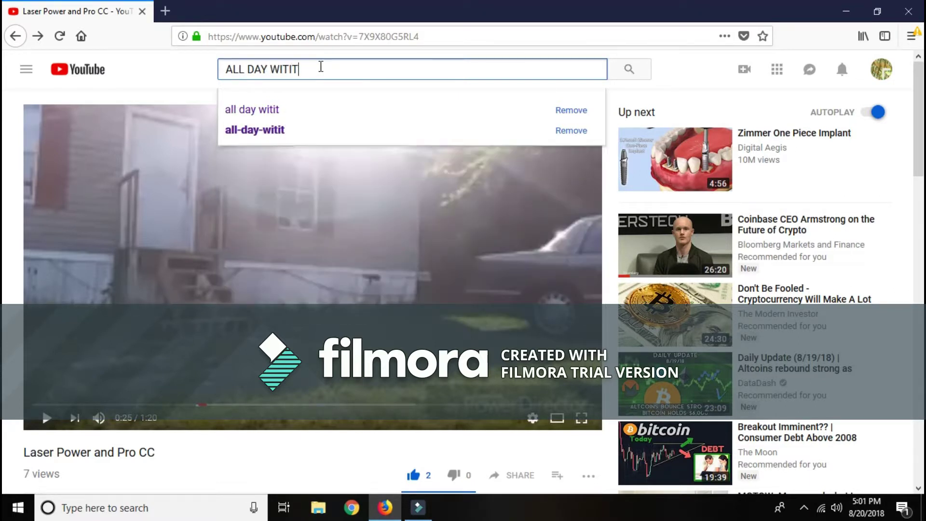
# Step: Run the ALL DAY WITIT search to reach the Got to Know video
pyautogui.press('Return')
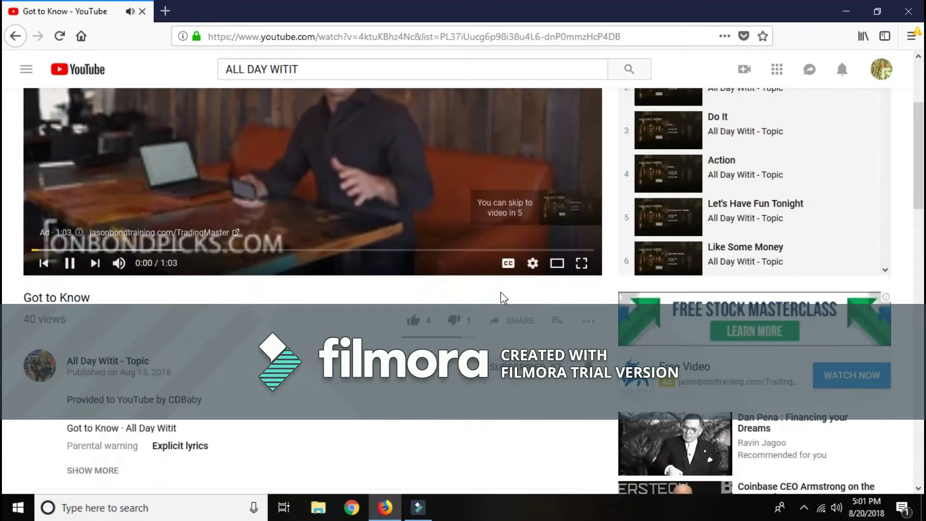
# Step: Like and mute Got to Know, switch it to 1080p, and pause it at 0:08
pyautogui.click(414, 321)
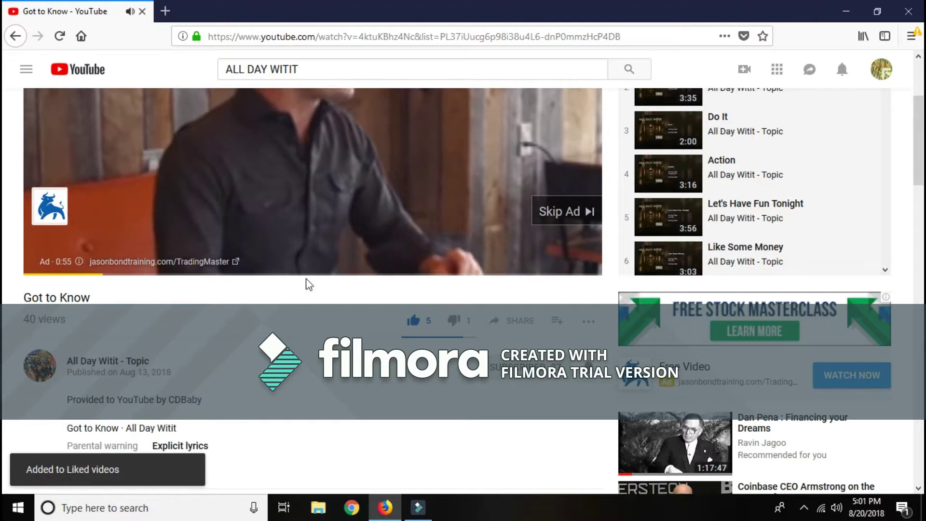
pyautogui.scroll(3, 305, 282)
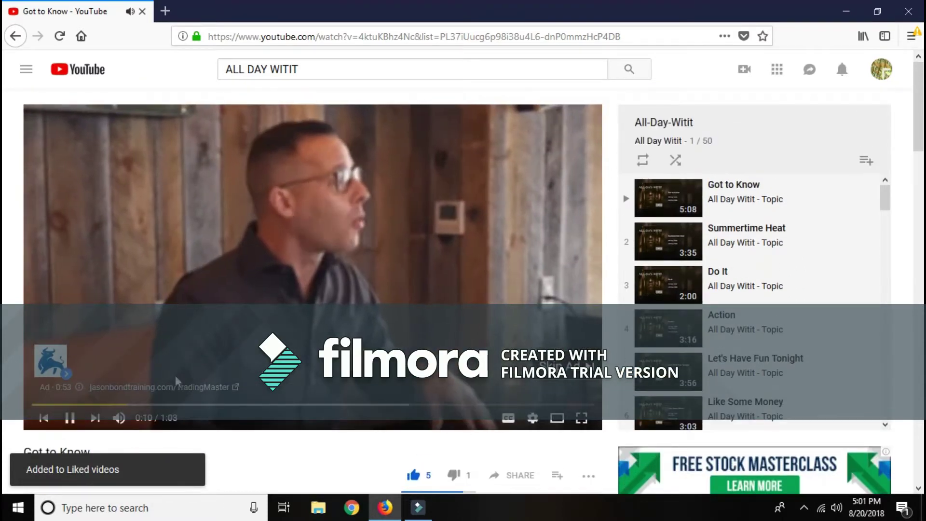
pyautogui.press('m')
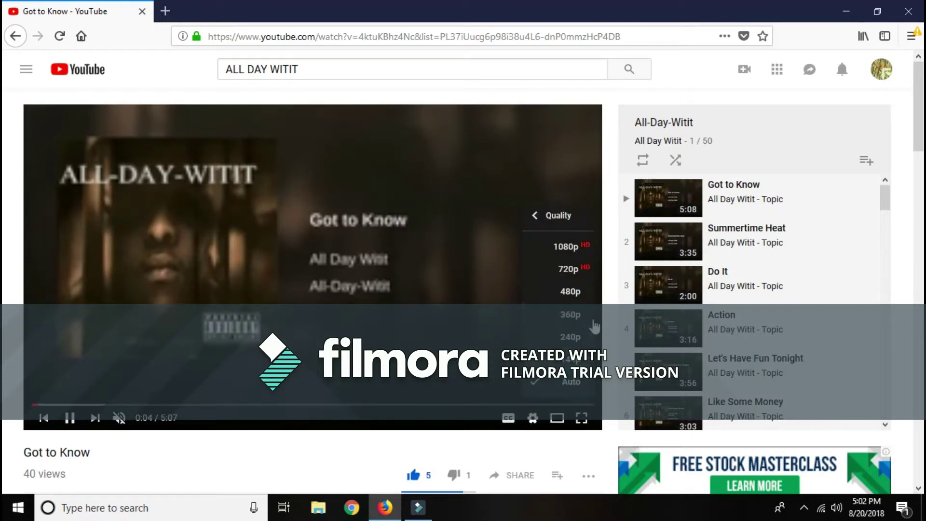
pyautogui.click(578, 250)
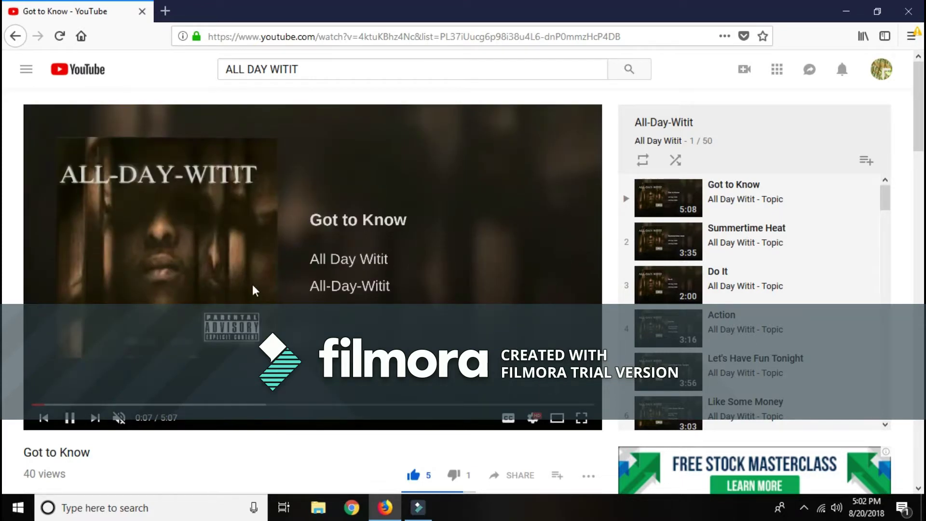
pyautogui.click(365, 259)
# Step: Leave the Got to Know page to head to the Teen Movies ENTERTAINMENT channel
pyautogui.click(15, 36)
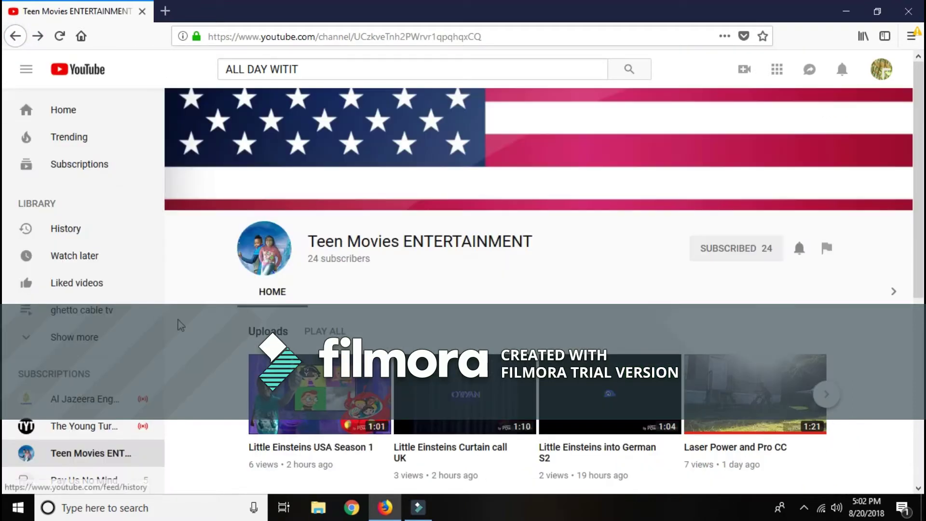
pyautogui.scroll(-5, 463, 326)
pyautogui.scroll(-3, 579, 325)
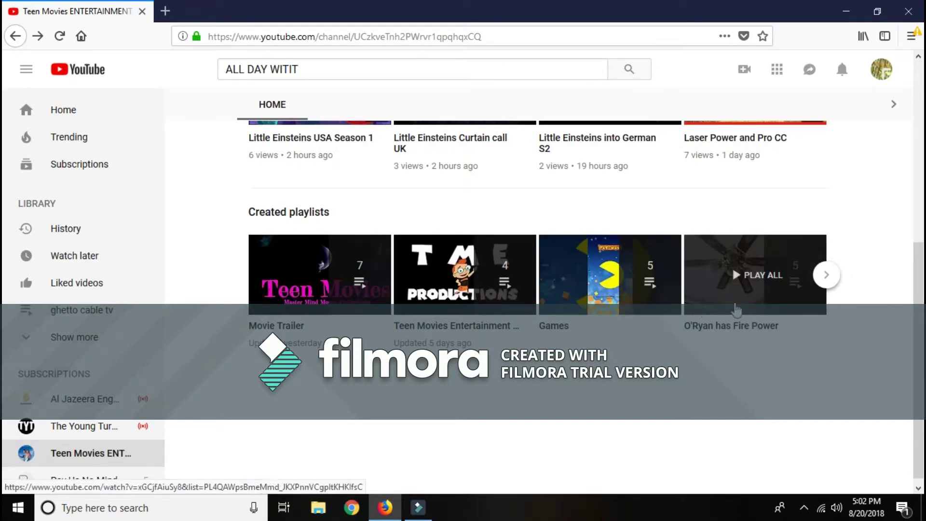
pyautogui.scroll(4, 741, 317)
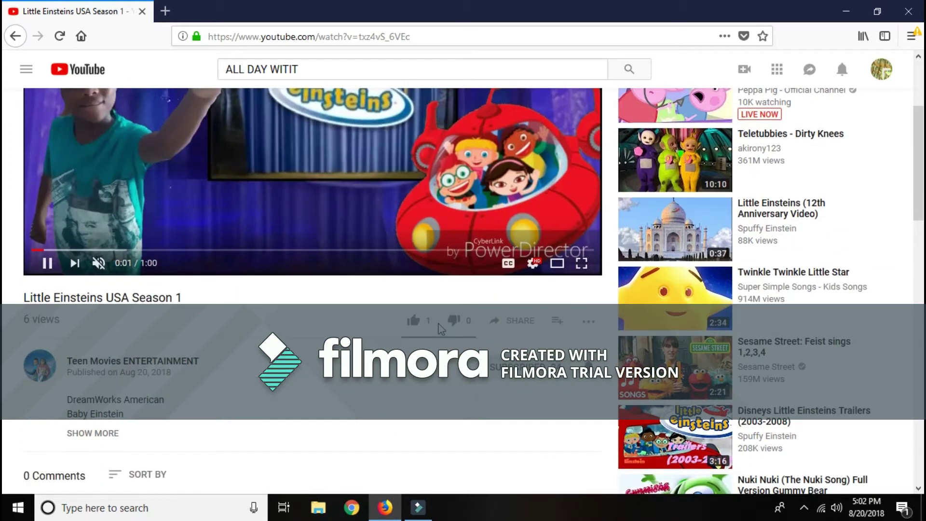
# Step: Like Little Einsteins USA Season 1 and jump ahead to about 0:21
pyautogui.click(414, 320)
pyautogui.scroll(3, 374, 378)
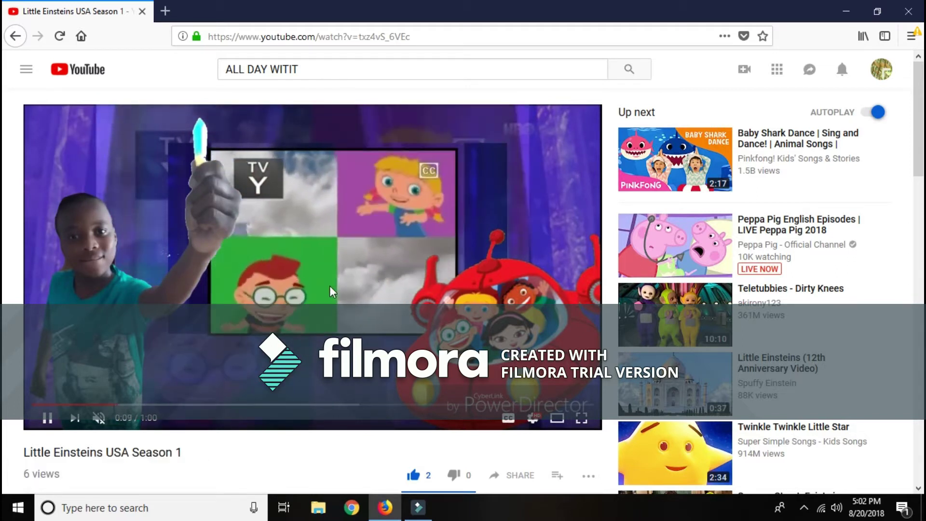
pyautogui.click(235, 403)
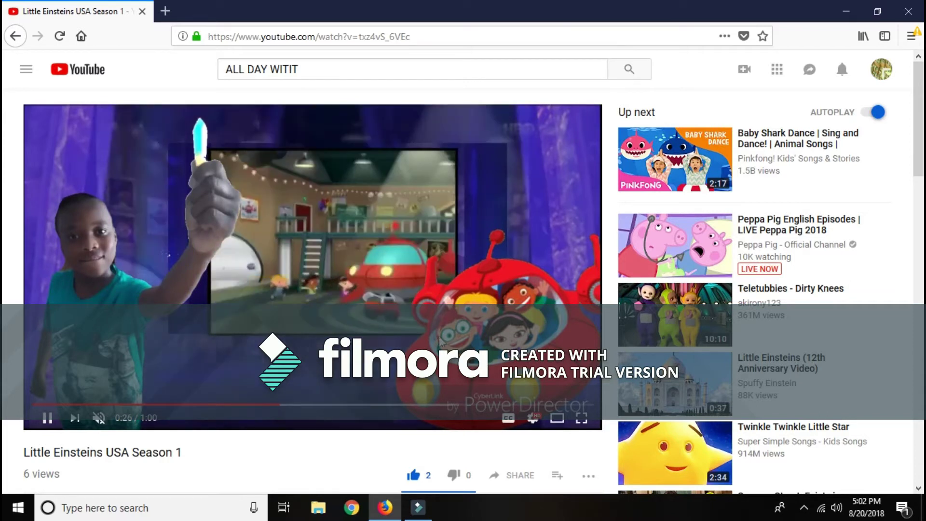
pyautogui.scroll(-3, 232, 331)
pyautogui.scroll(-1, 231, 332)
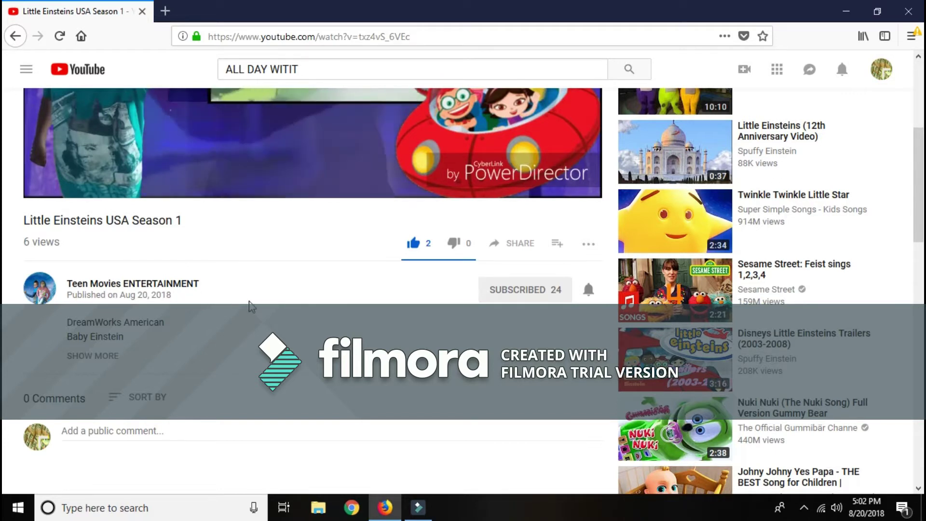
pyautogui.scroll(4, 254, 305)
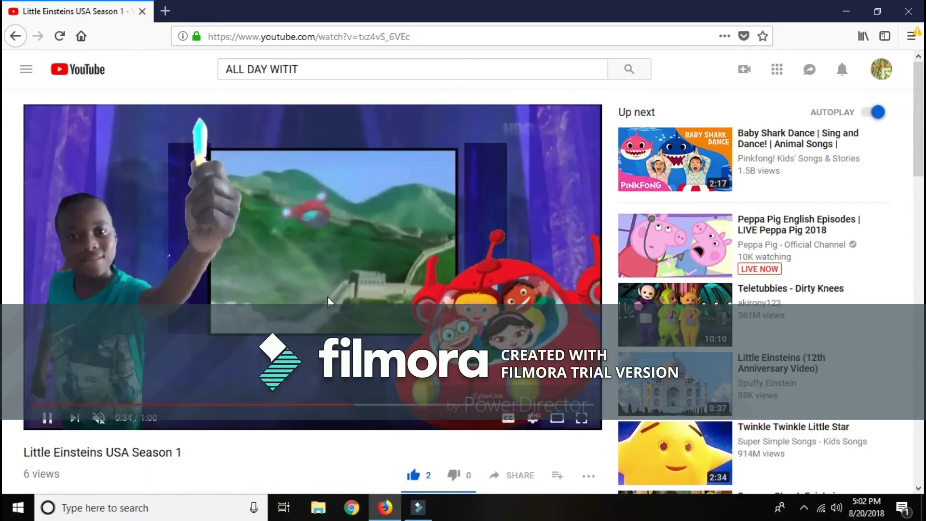
# Step: Go back to the Teen Movies ENTERTAINMENT channel page
pyautogui.click(16, 37)
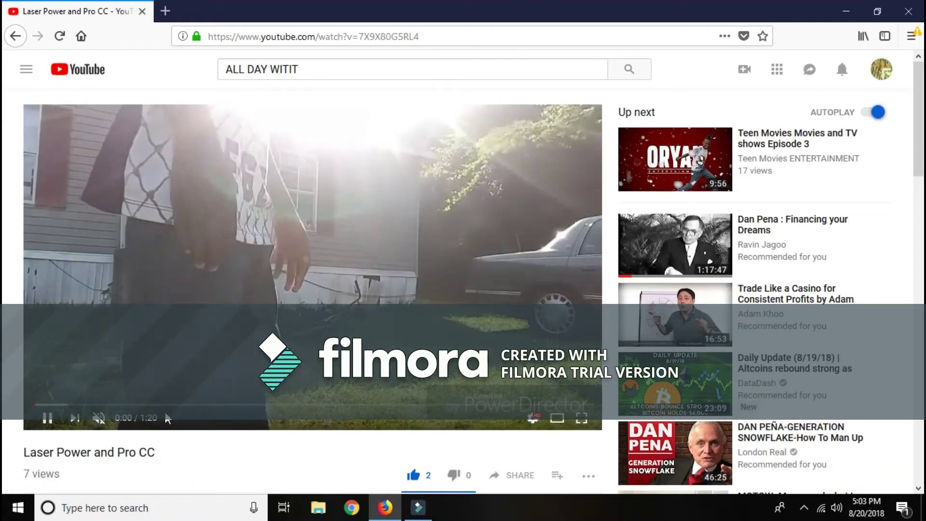
pyautogui.scroll(-2, 200, 410)
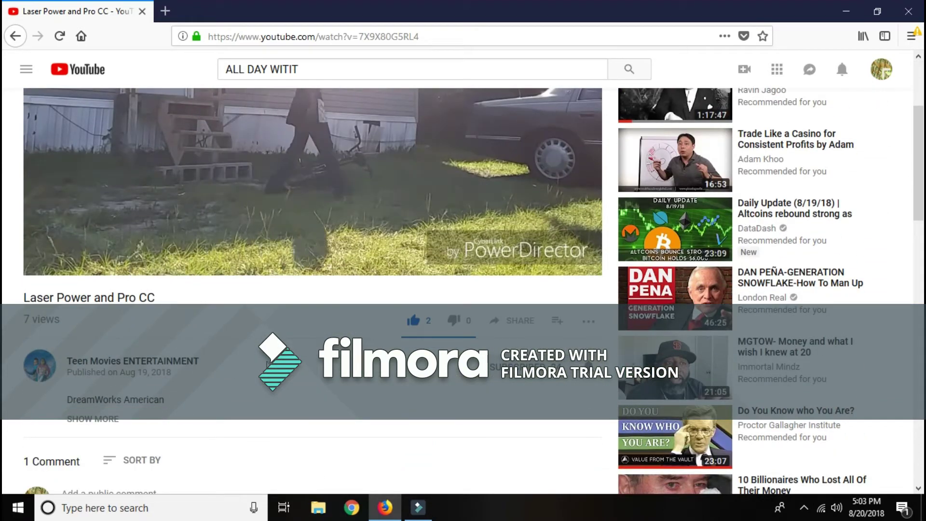
pyautogui.scroll(3, 698, 157)
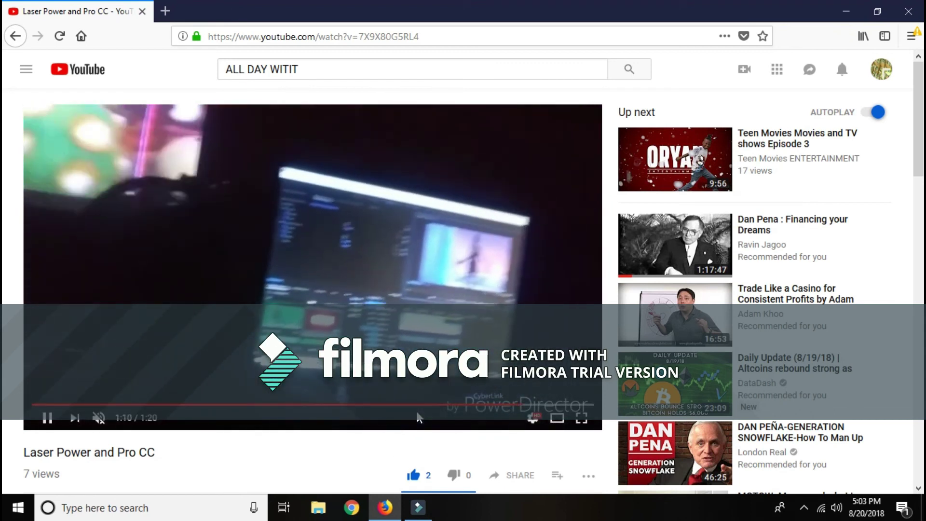
pyautogui.scroll(-1, 416, 420)
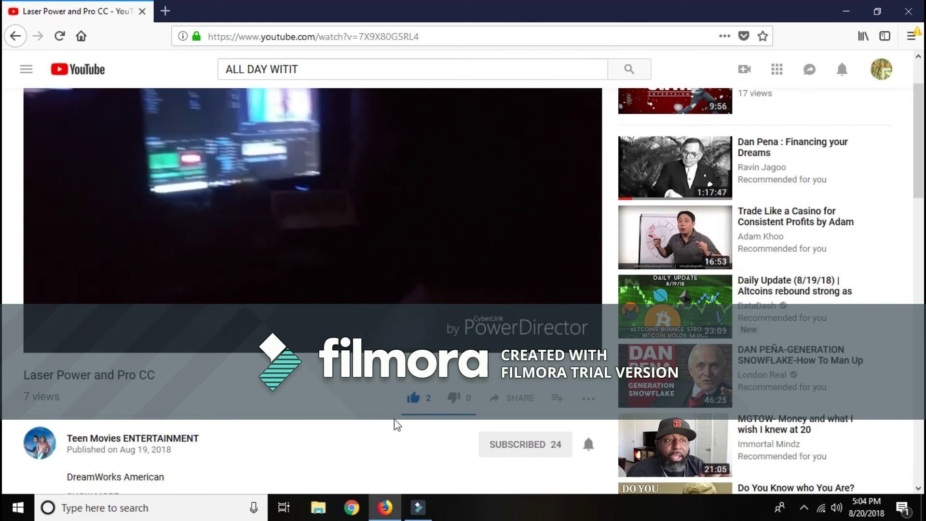
pyautogui.scroll(1, 361, 425)
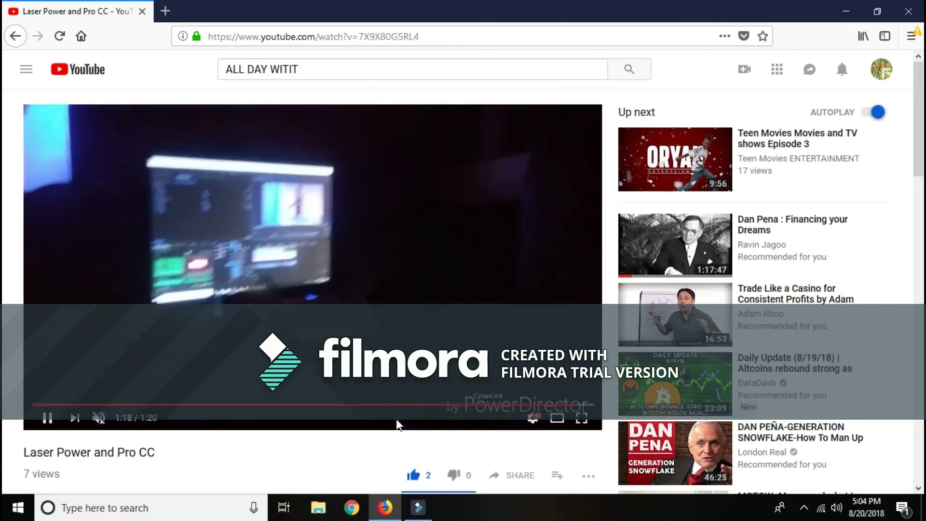